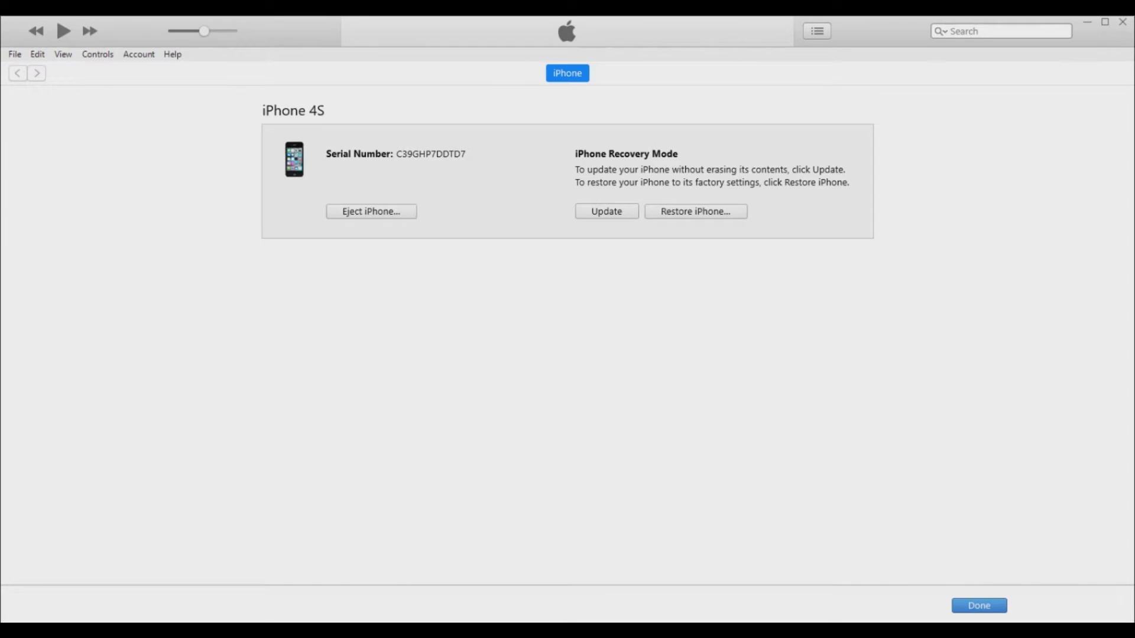
Restore the iPhone 4S from the custom iPhone4,1_9.3.6_13G37_Restore firmware file
shift+click(695, 211)
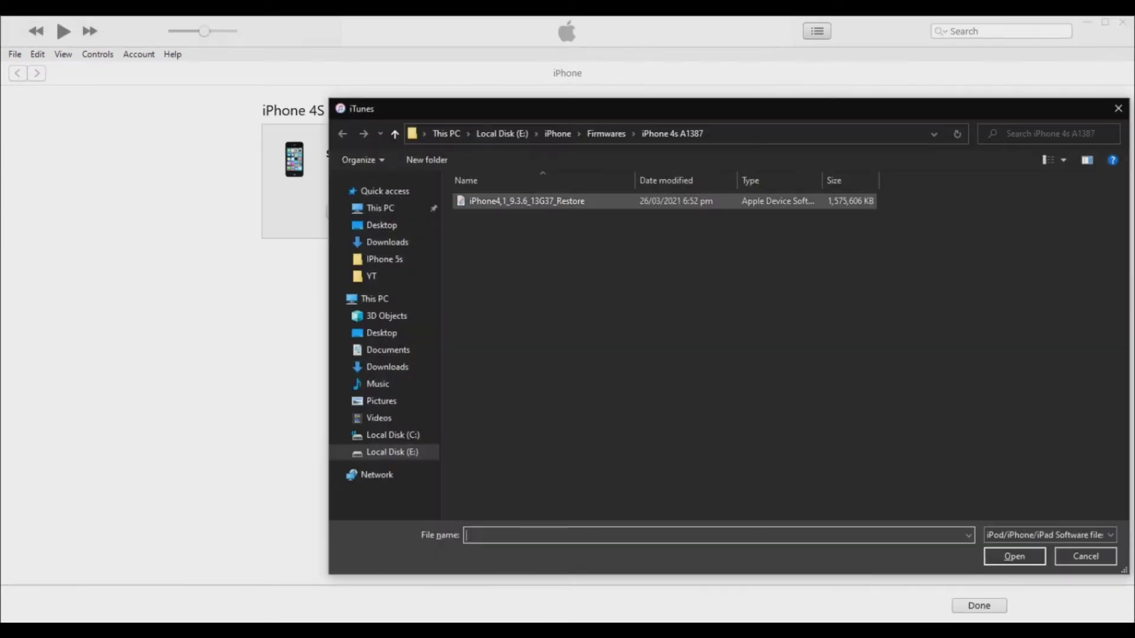
double_click(527, 200)
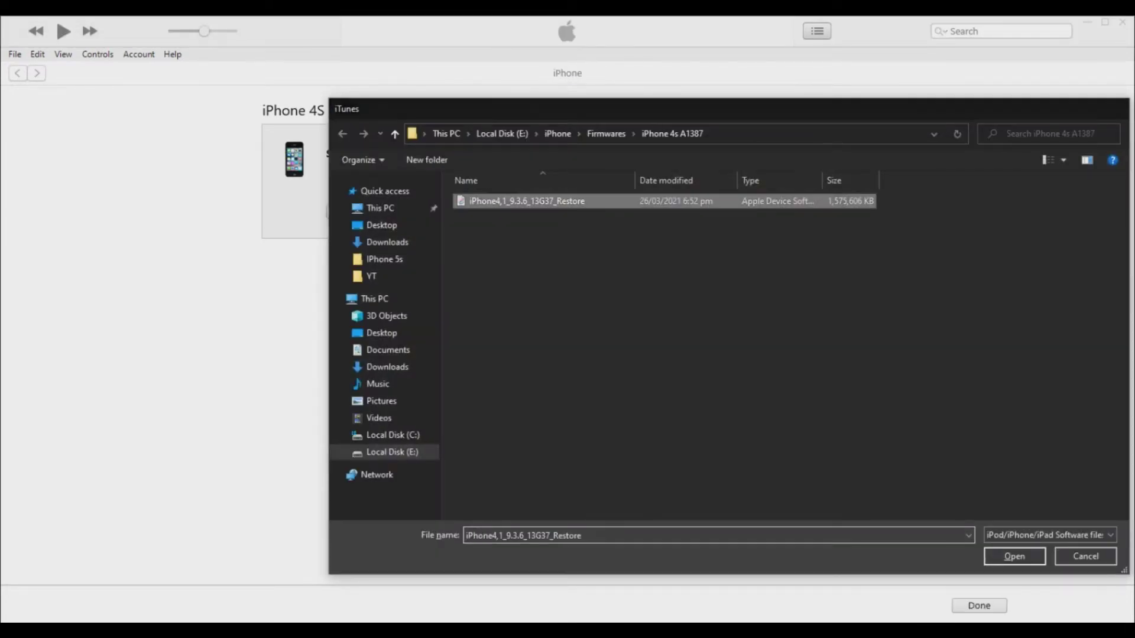
key(Return)
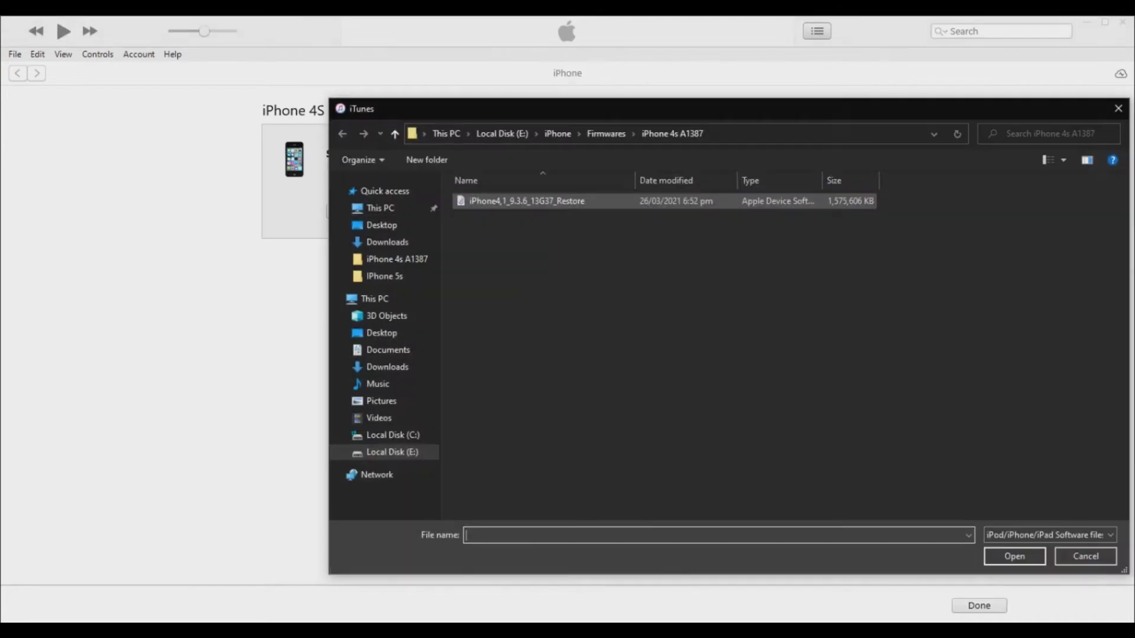
Start another Restore iPhone and confirm erasing and restoring to iOS 9.3.6
click(532, 198)
click(1012, 557)
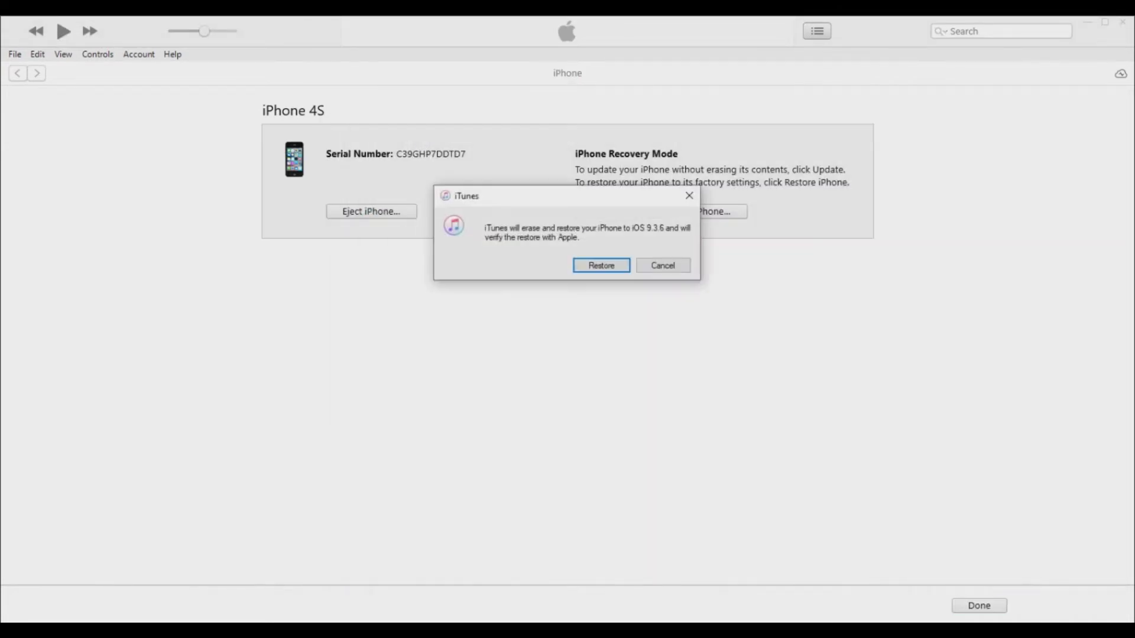
key(Return)
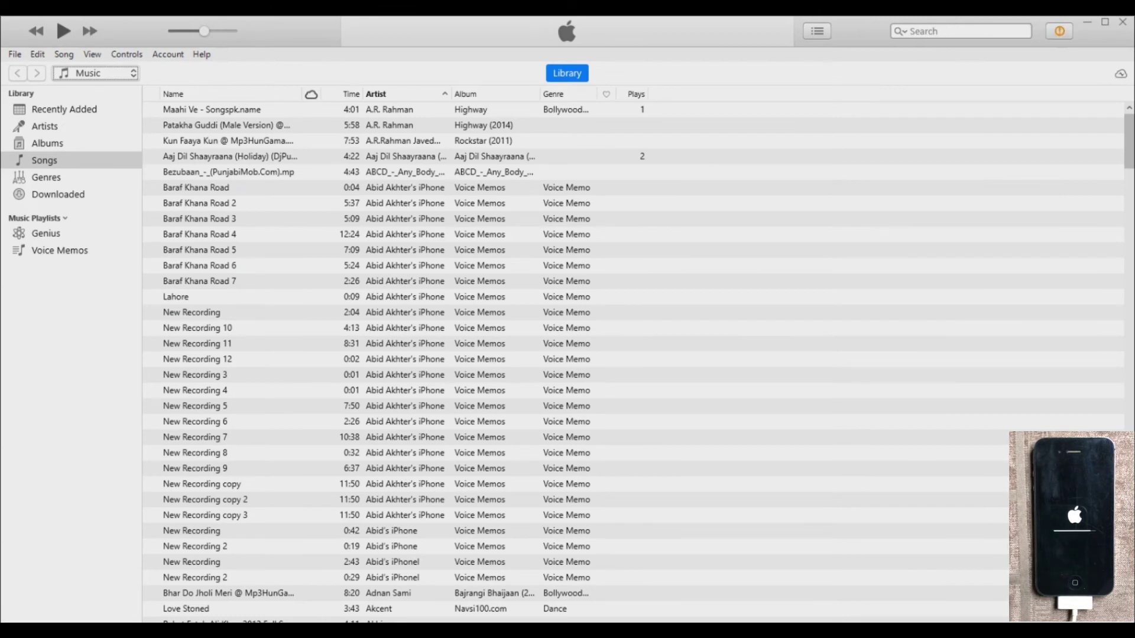
Show the Downloaded albums in the iTunes music library
click(58, 195)
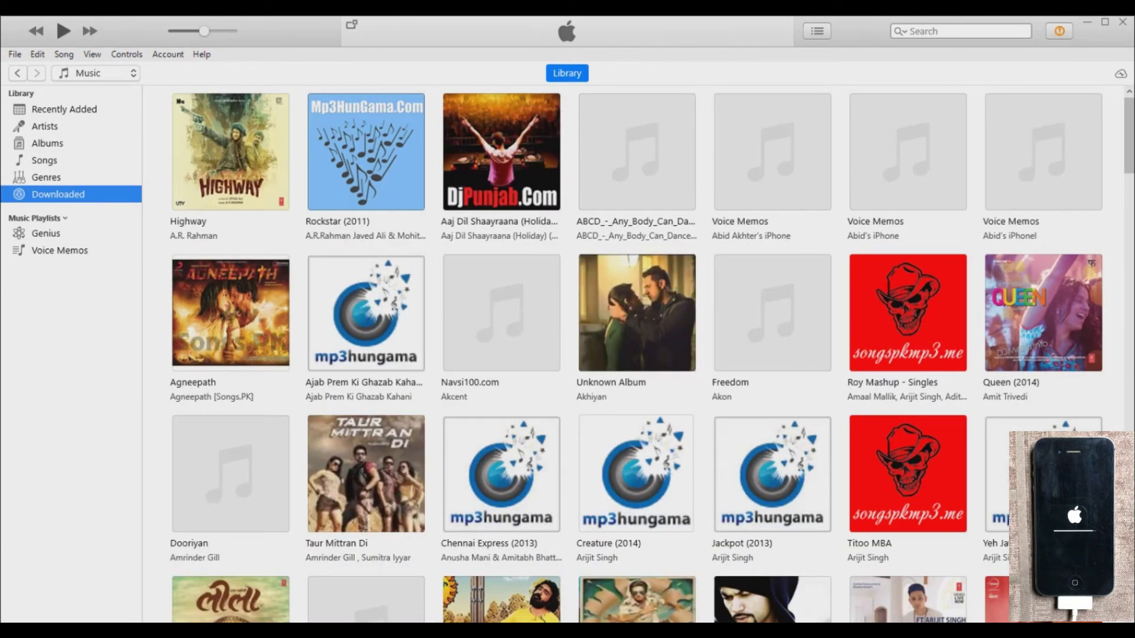